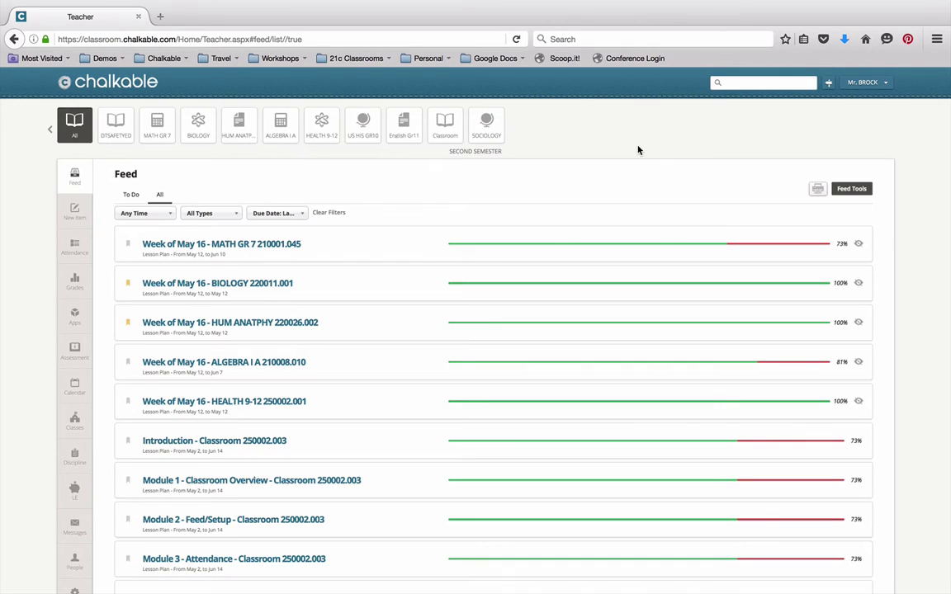
Step: Start a new lesson plan item for the MATH GR 7 class, titled "Expressions and Equations"
click(75, 213)
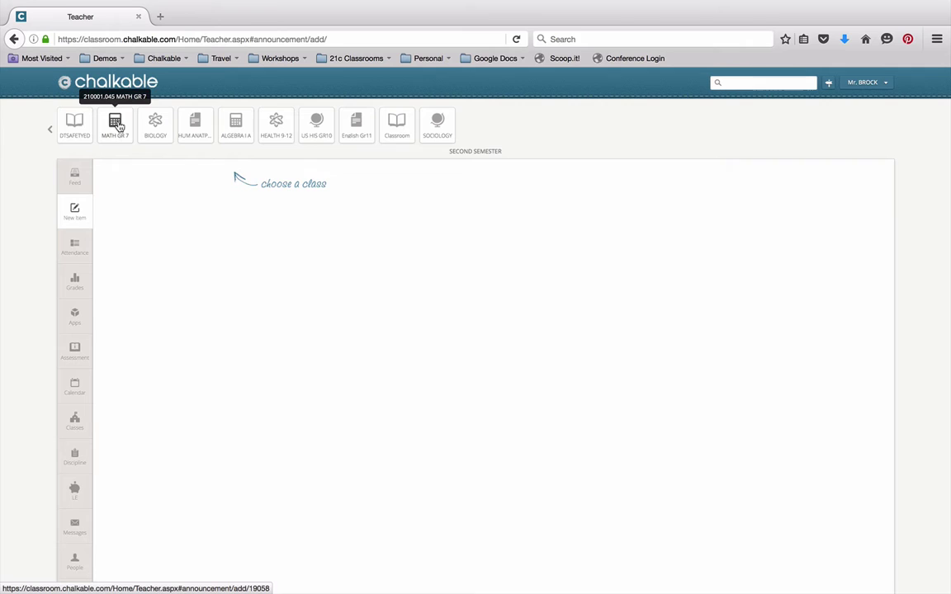
click(117, 124)
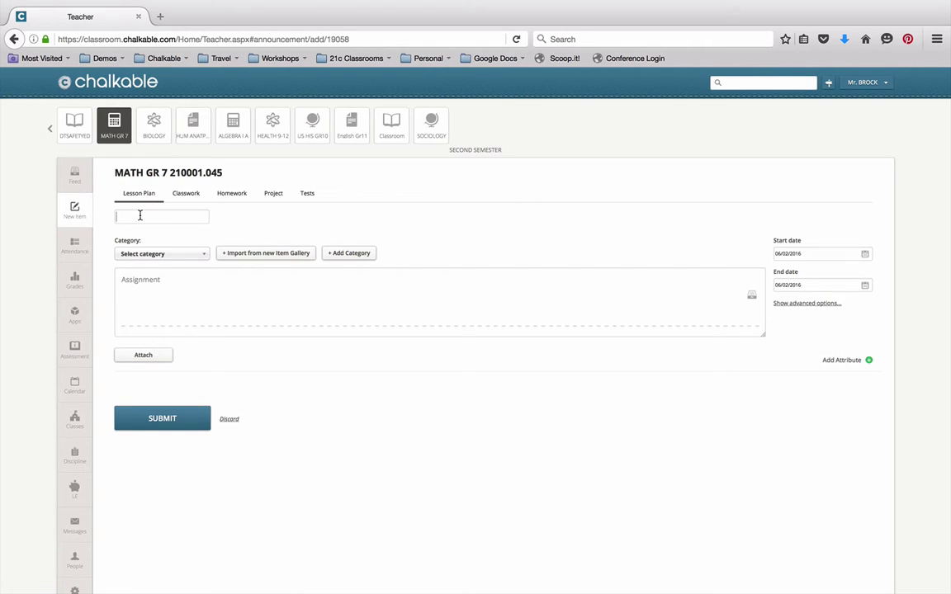
text(Expressions and Equations)
Step: Set the category to Lesson Plan and enter the assignment text "This lesson will be about expressions and equations."
click(198, 254)
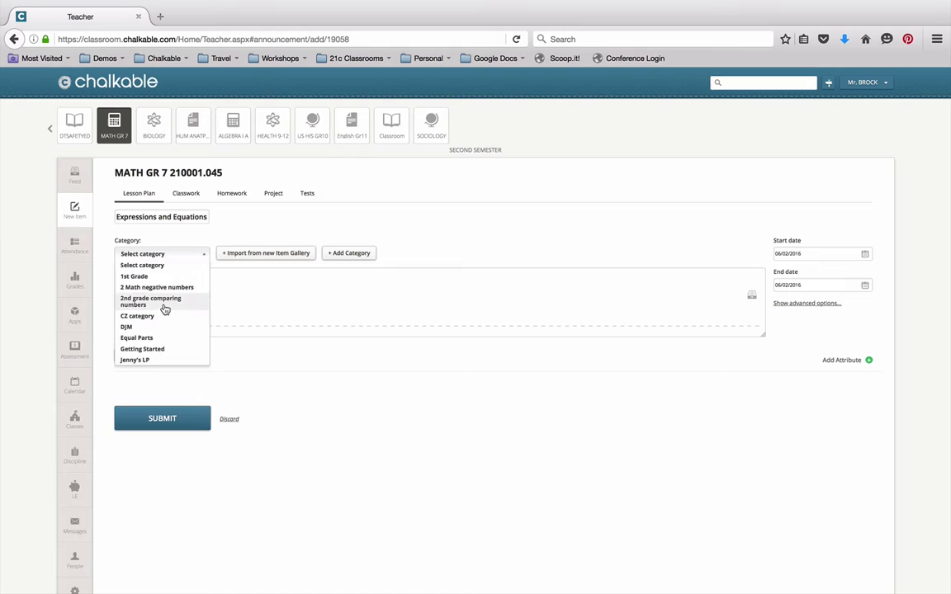
scroll(159, 329, down, 2)
click(157, 355)
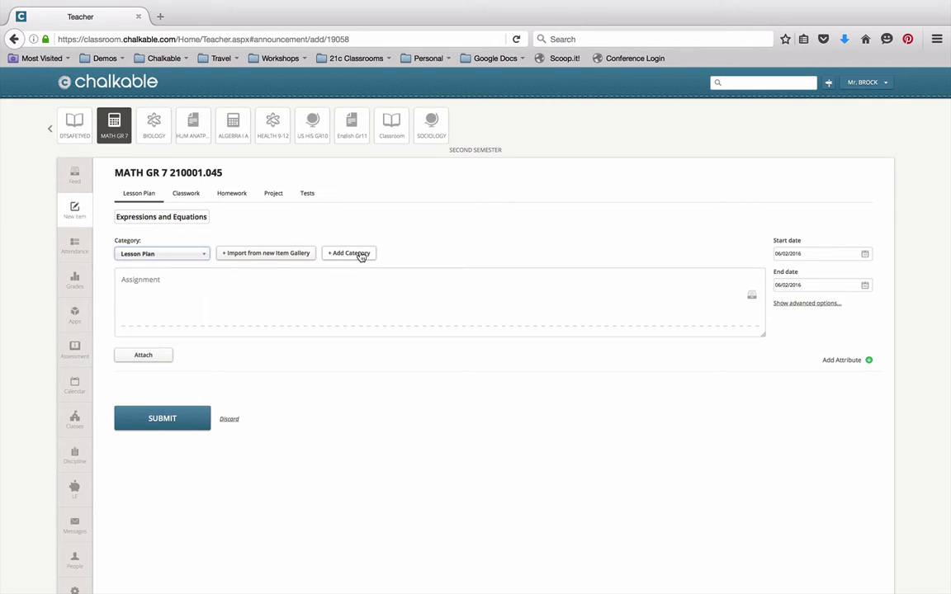
click(152, 281)
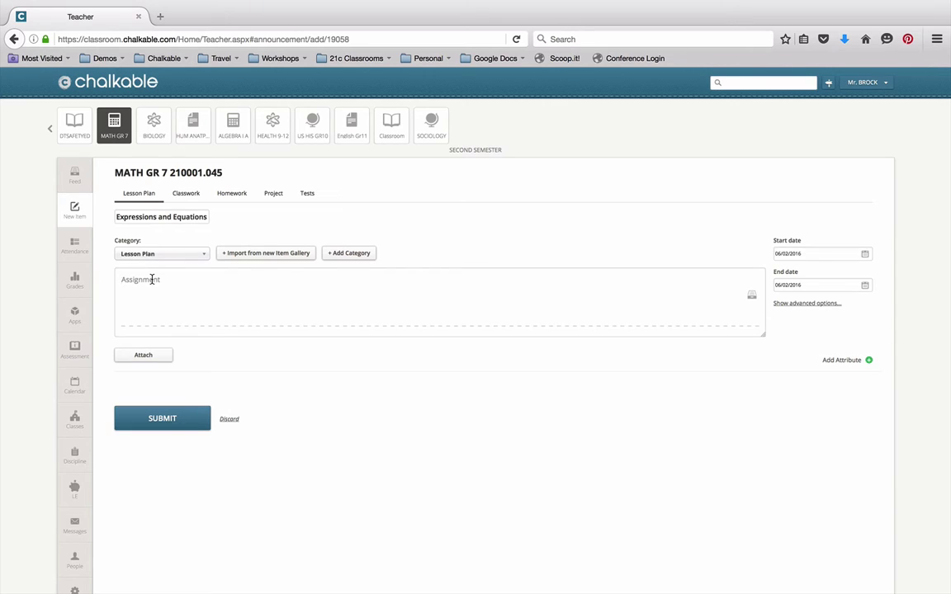
text(This lesson will be about expressions and equations.)
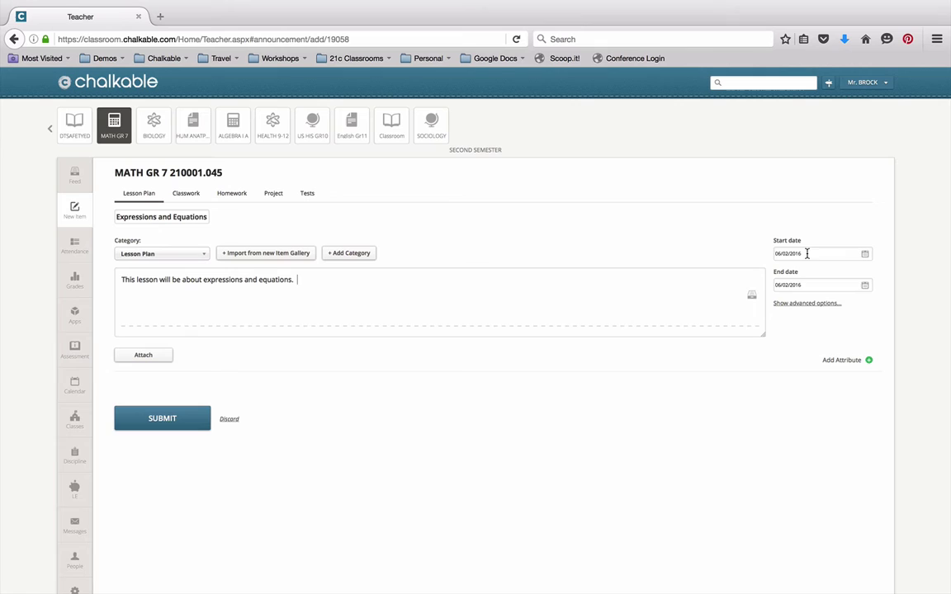
Step: Set the lesson plan's end date to 06/09/2016 and show its advanced options
click(804, 284)
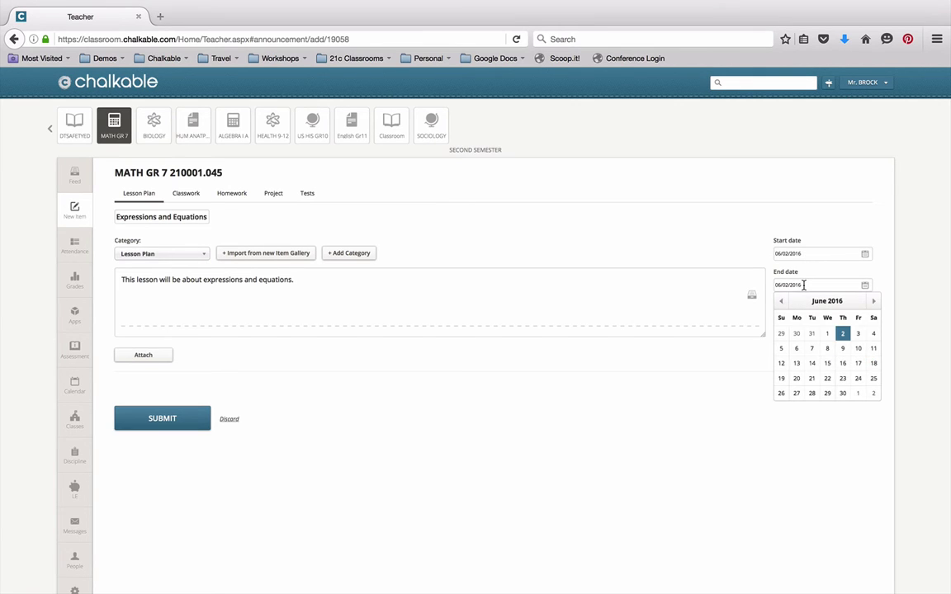
click(842, 349)
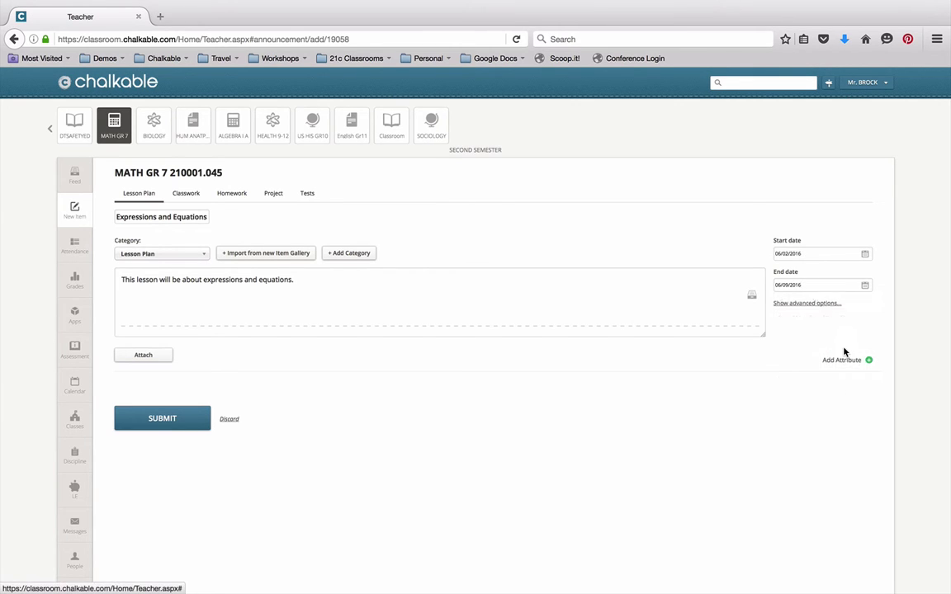
click(824, 306)
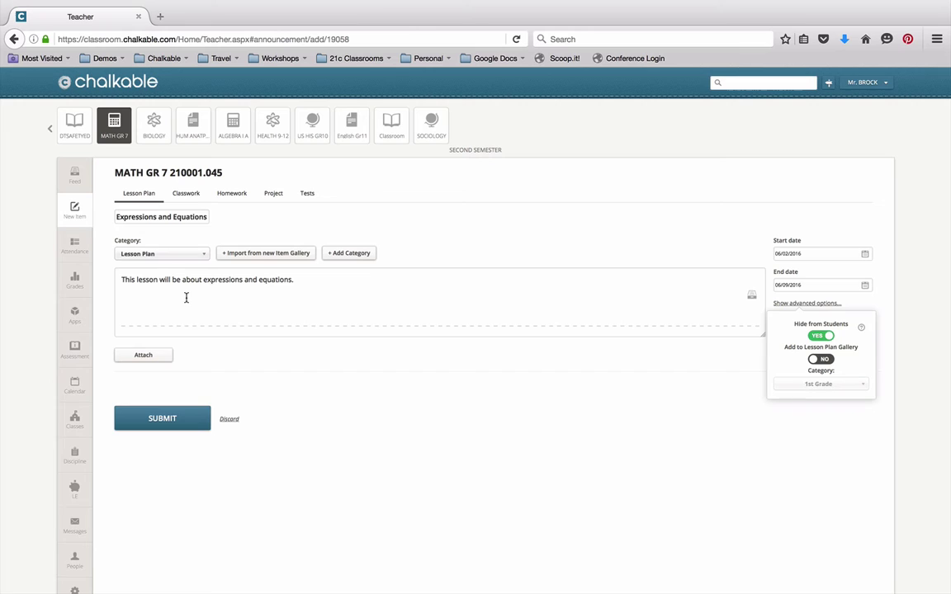
Step: Attach the Math standards EE.10a(7)(07-07) and EE.10b(7)(07-07) to the lesson plan, reviewing the selection and their descriptions
click(161, 356)
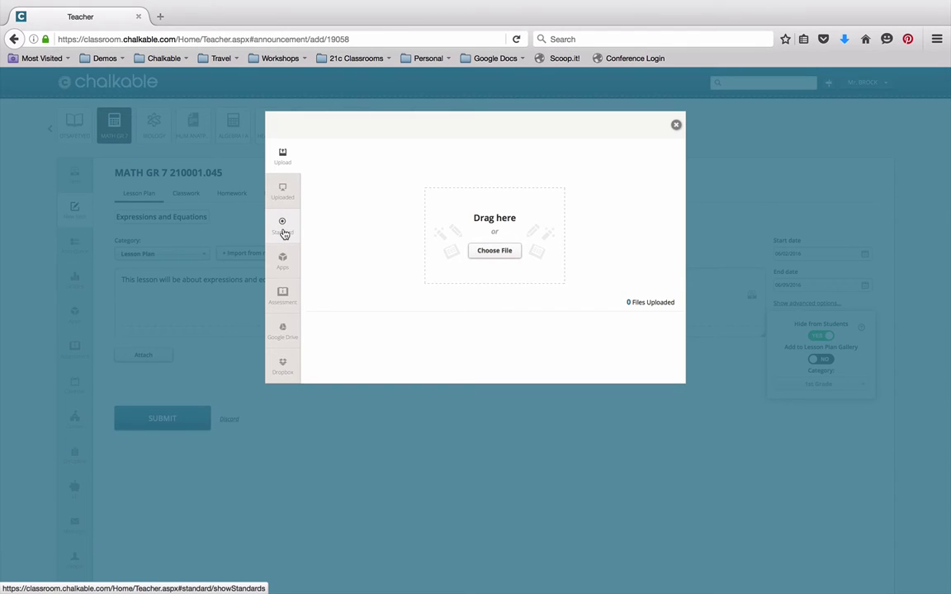
click(283, 230)
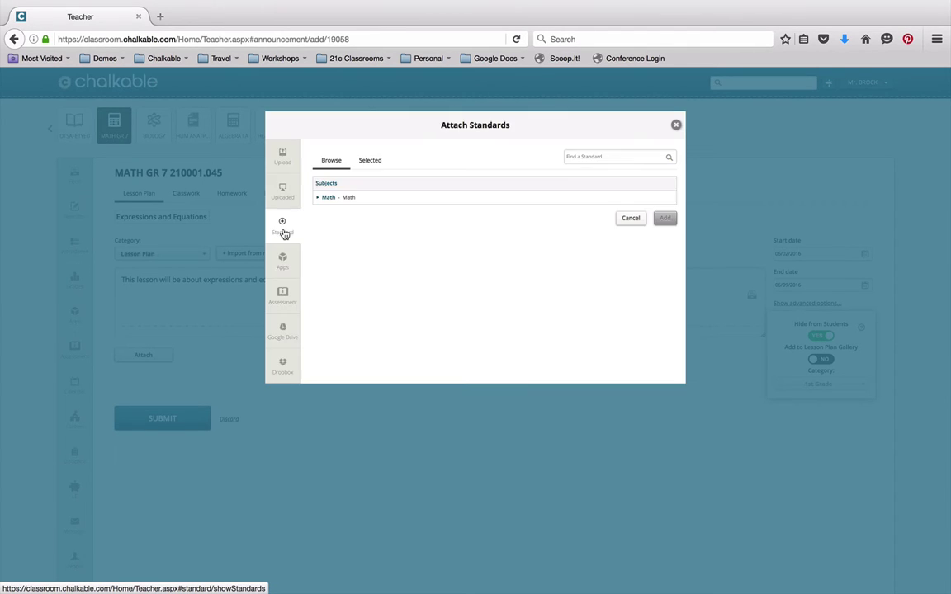
click(329, 199)
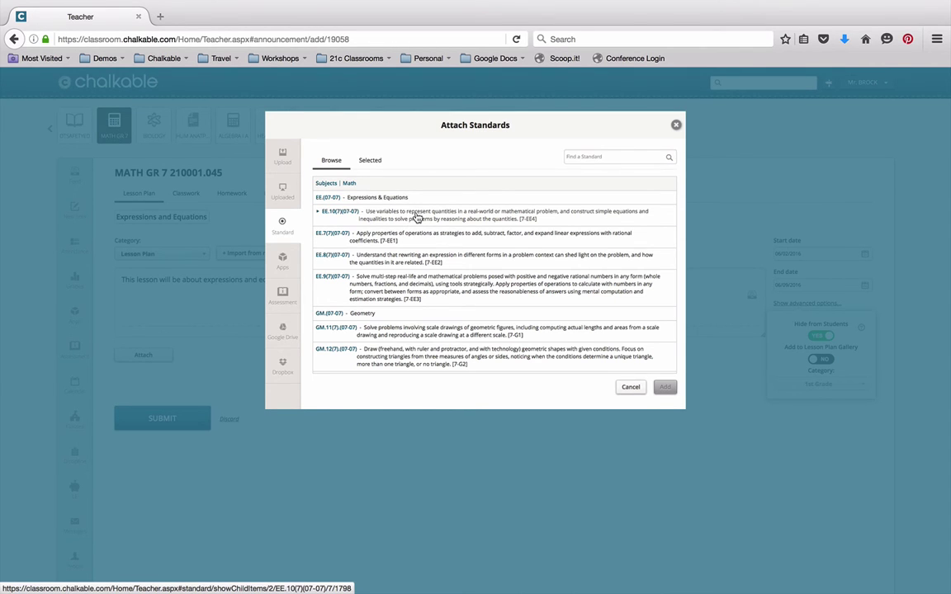
click(417, 215)
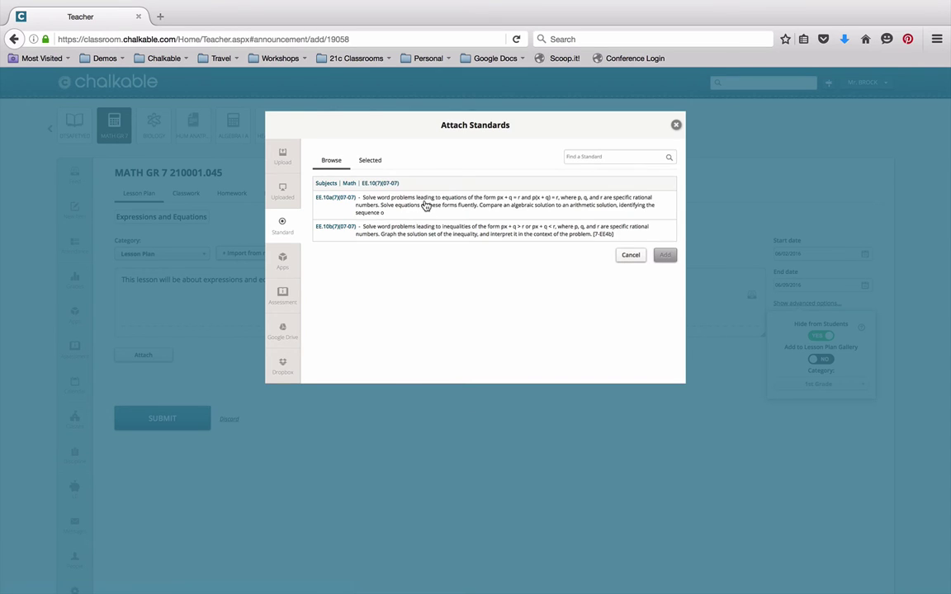
click(425, 207)
click(421, 234)
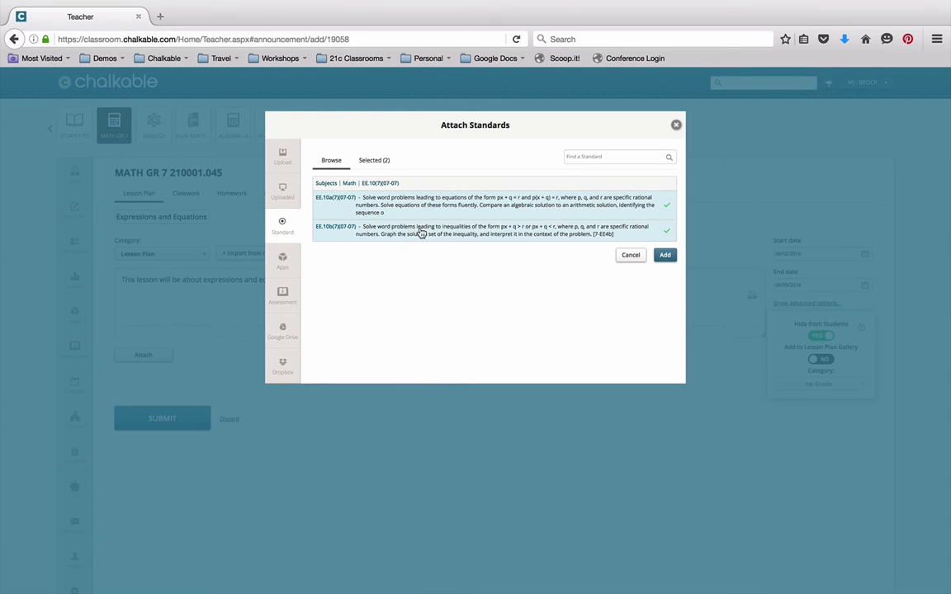
click(377, 162)
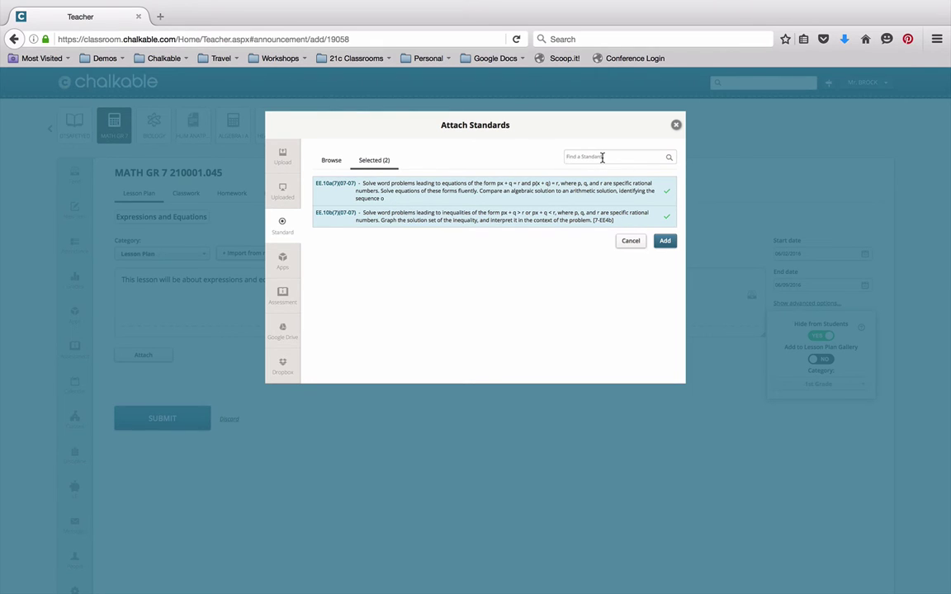
click(665, 242)
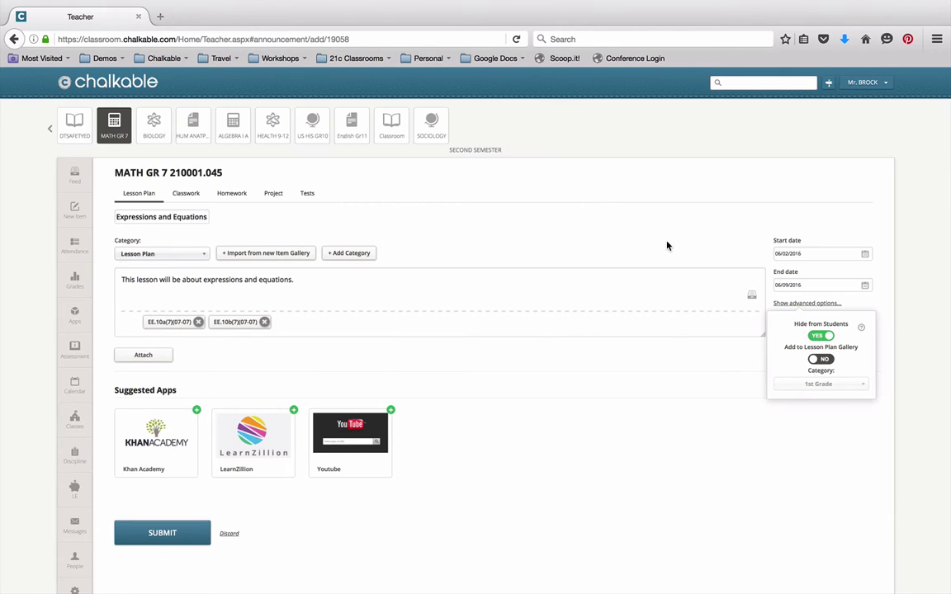
mouse_move(244, 325)
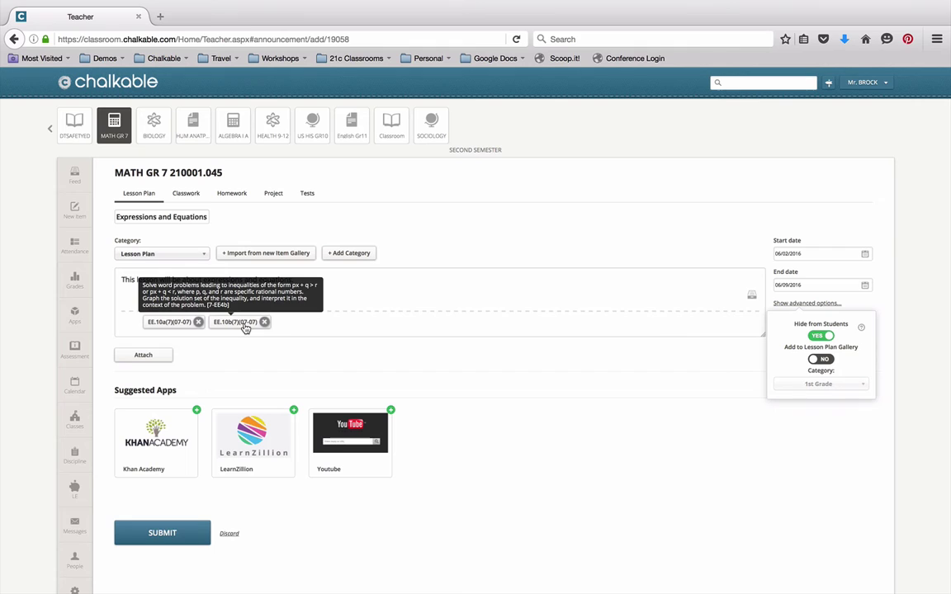
mouse_move(187, 326)
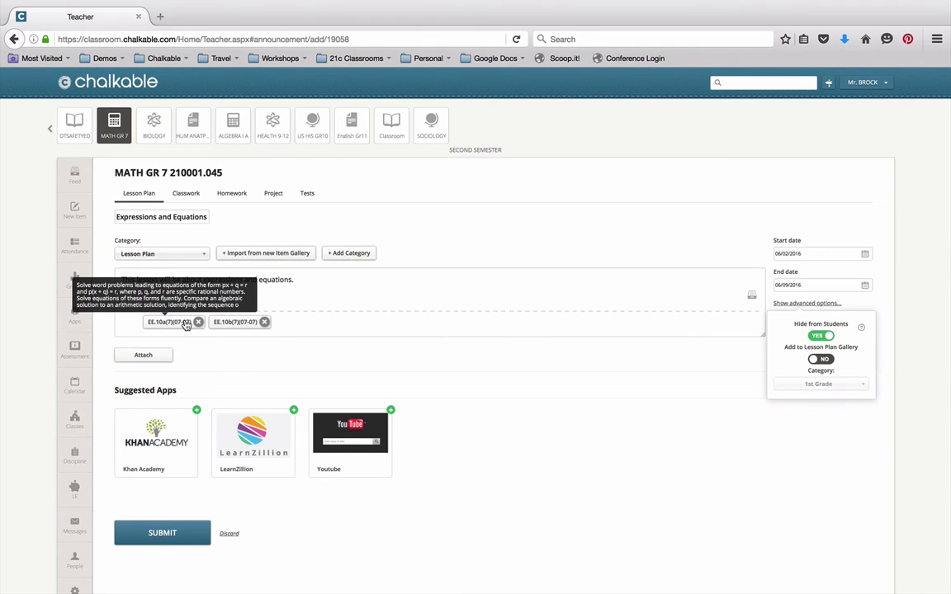
Step: Add an Objectives attribute reading "Students will be able to:" followed by blank list lines numbered 1., 2. and 3
scroll(206, 305, down, 1)
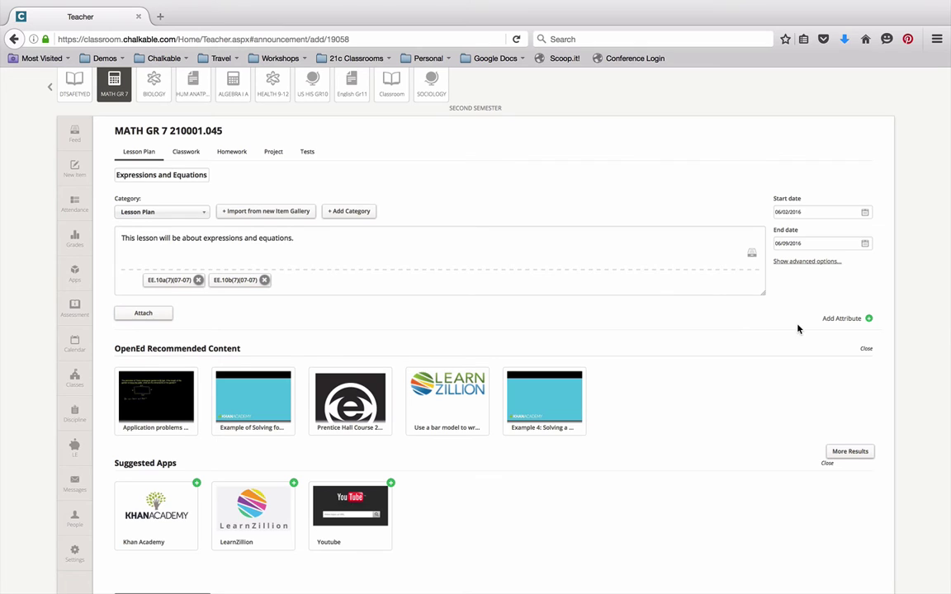
click(843, 320)
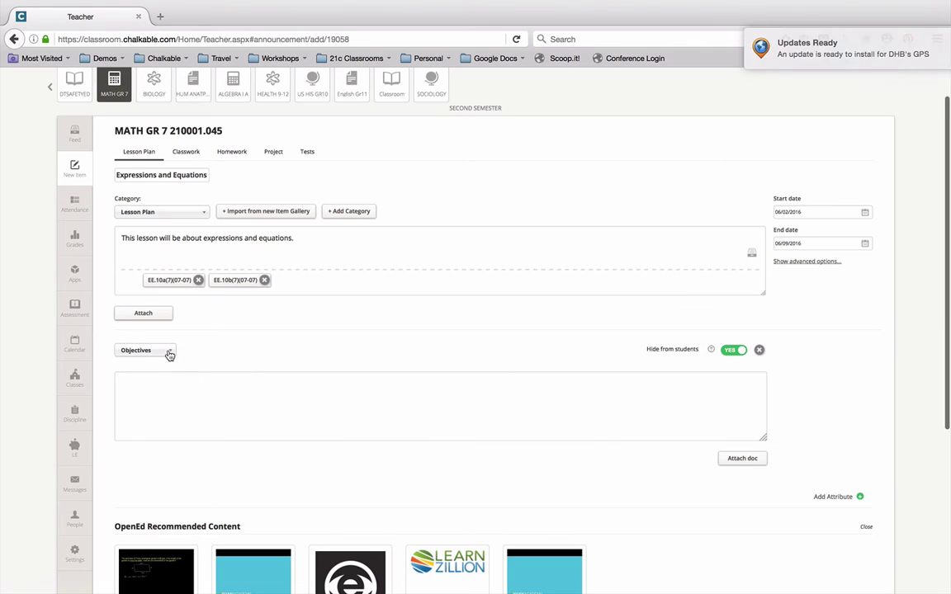
click(169, 351)
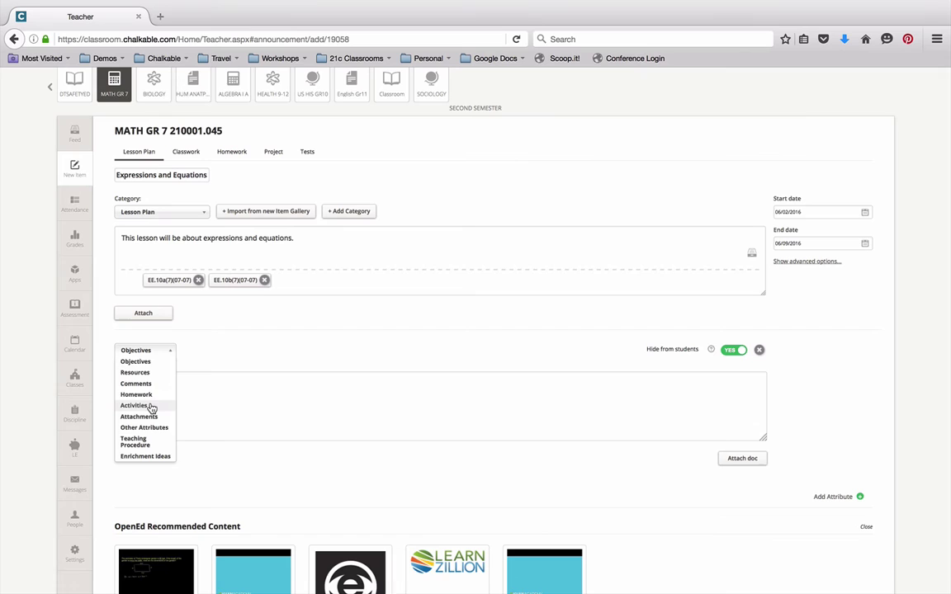
scroll(152, 408, down, 3)
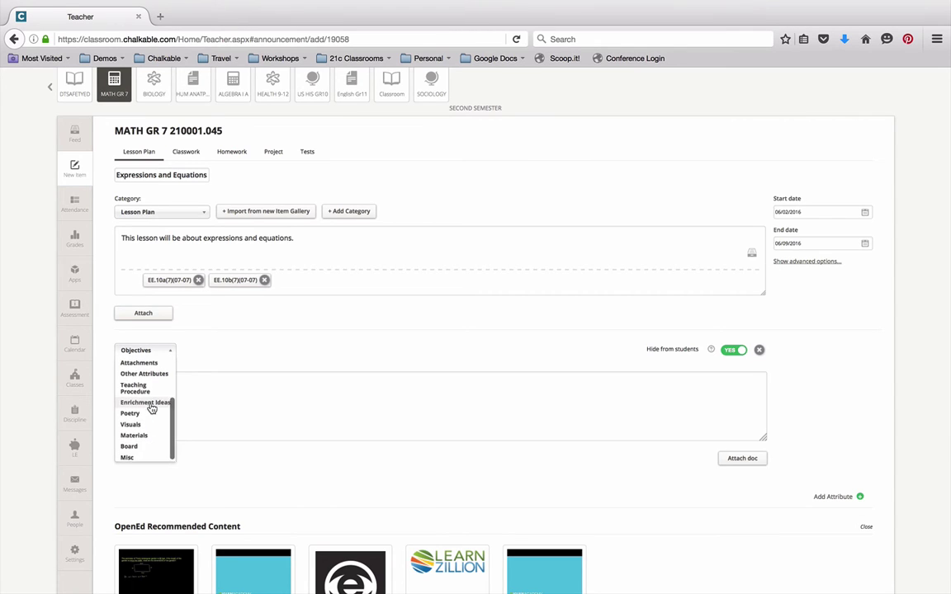
scroll(152, 408, up, 3)
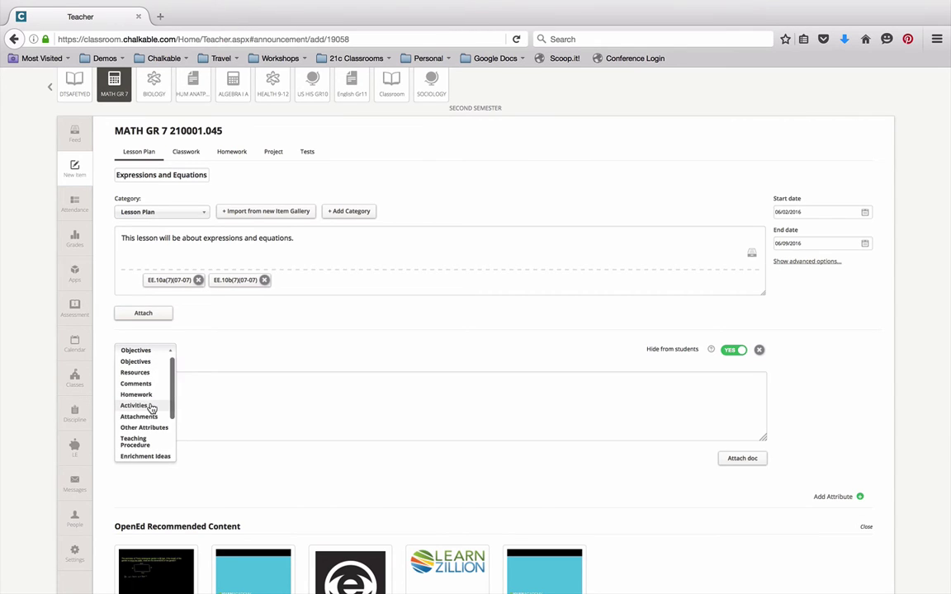
click(151, 352)
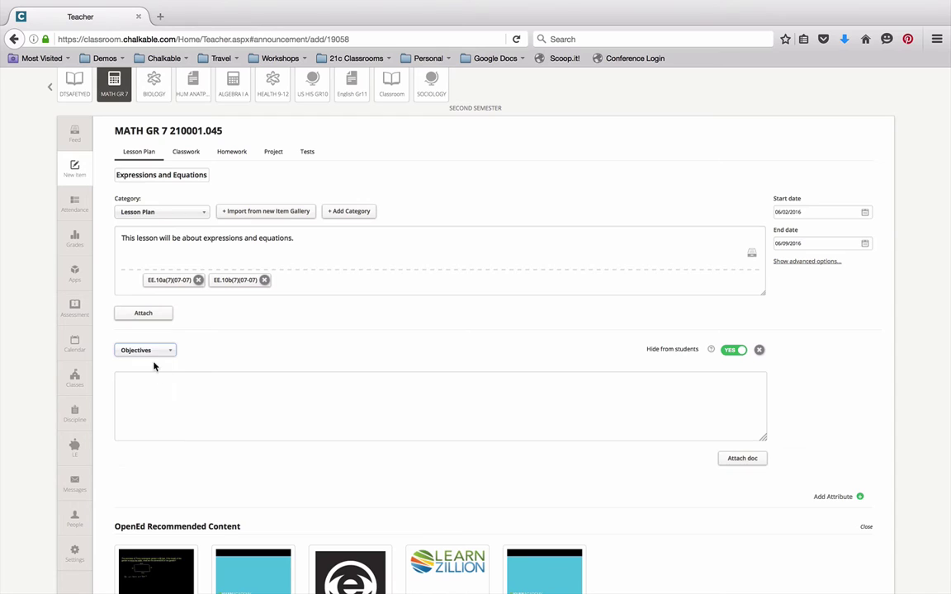
click(139, 387)
text(Students will be able to:)
key(Return)
text(1.)
key(Return)
text(2.)
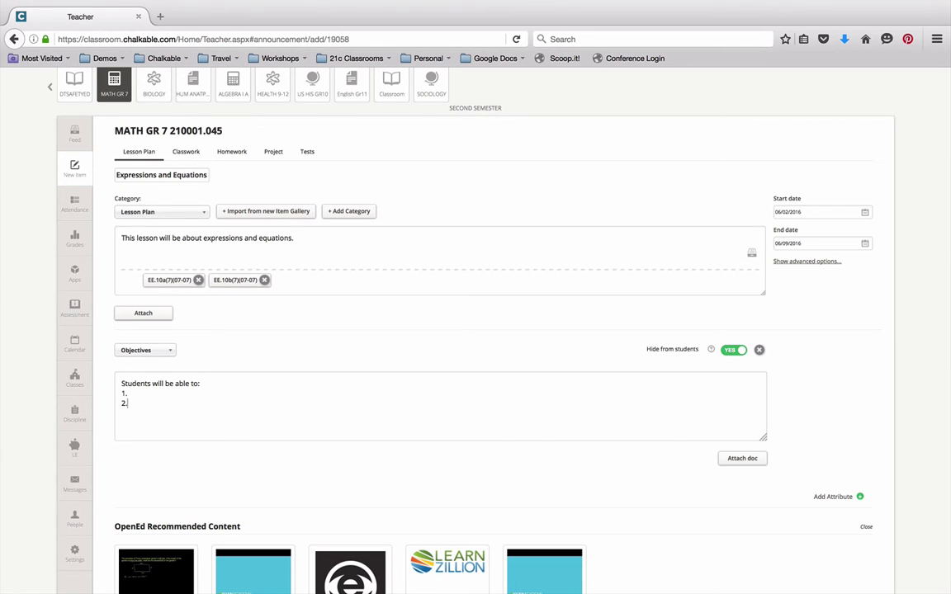
key(Return)
text(3.)
Step: Add a second attribute of type Resources with the text "Attached Worksheet."
click(831, 497)
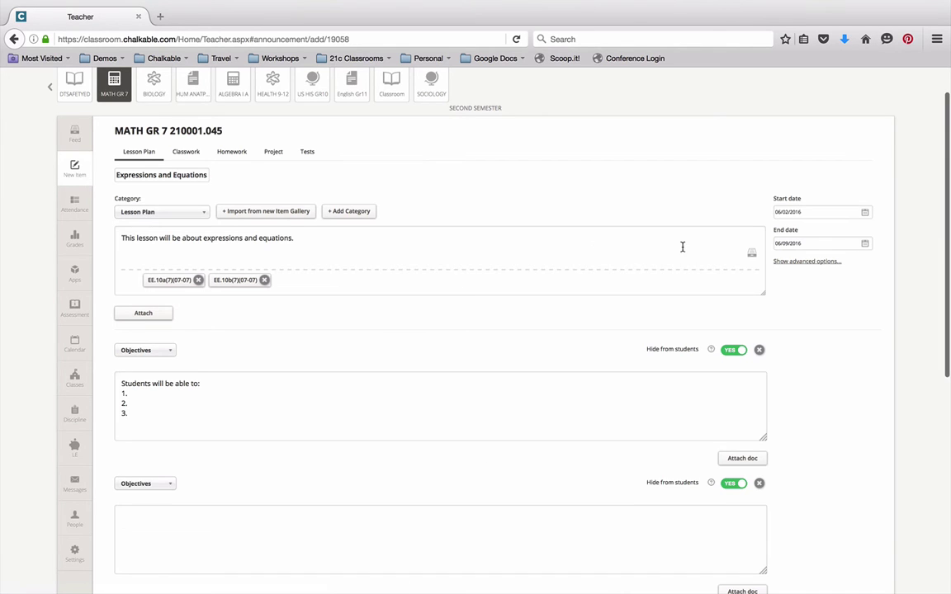
scroll(365, 418, down, 3)
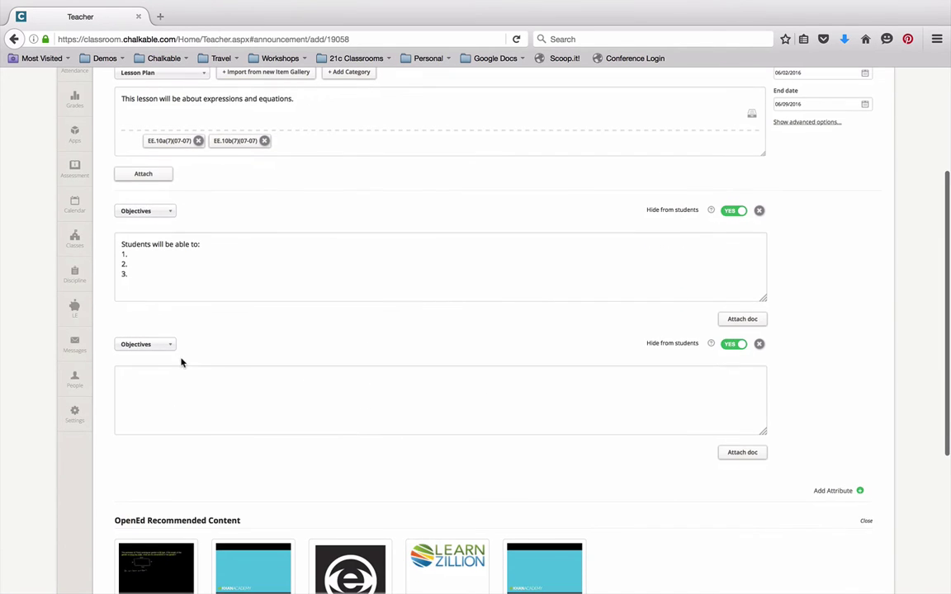
click(169, 348)
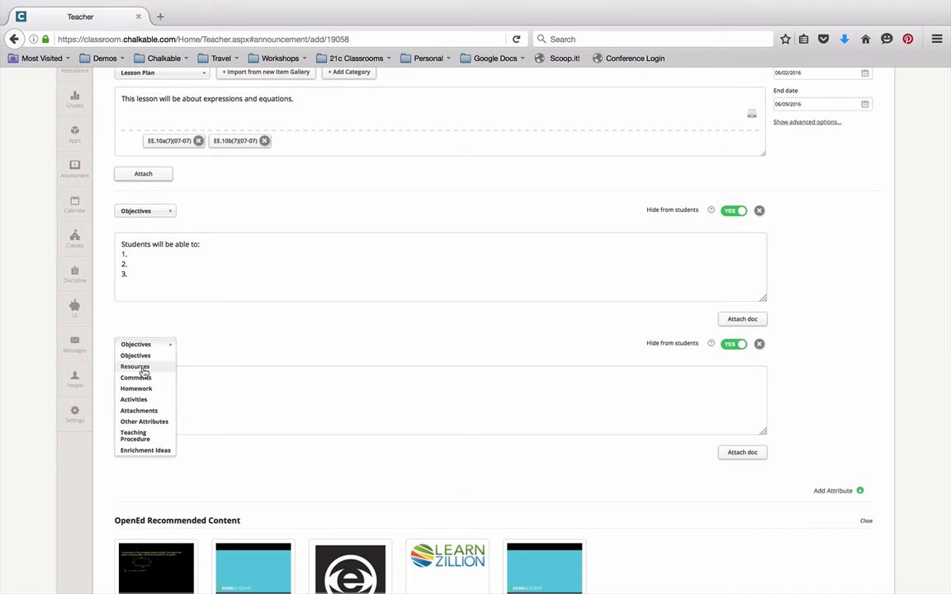
click(135, 367)
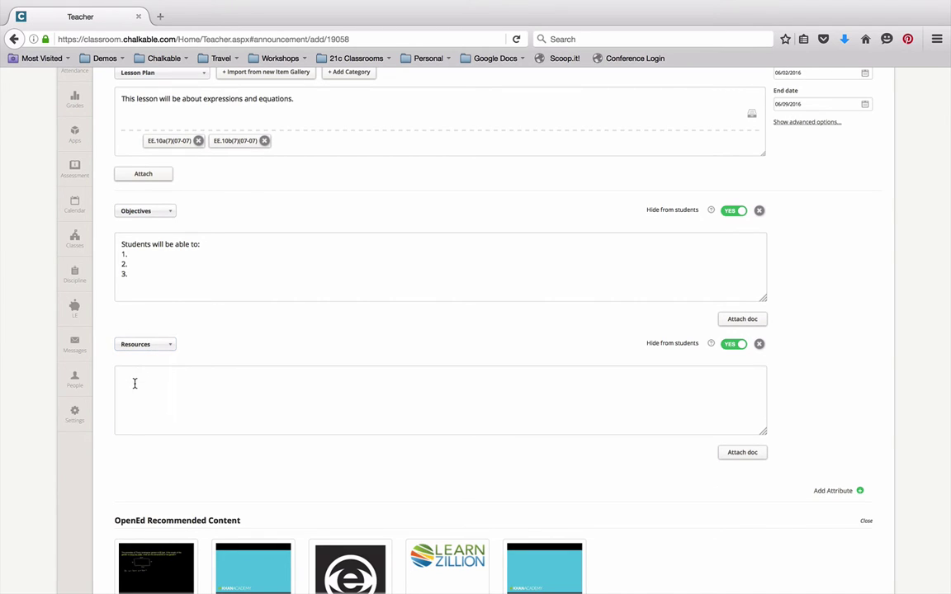
click(135, 383)
text(Attached Worksheet.)
Step: Sort the previously uploaded files by oldest upload and attach the second equations.pdf to the Resources attribute
click(742, 453)
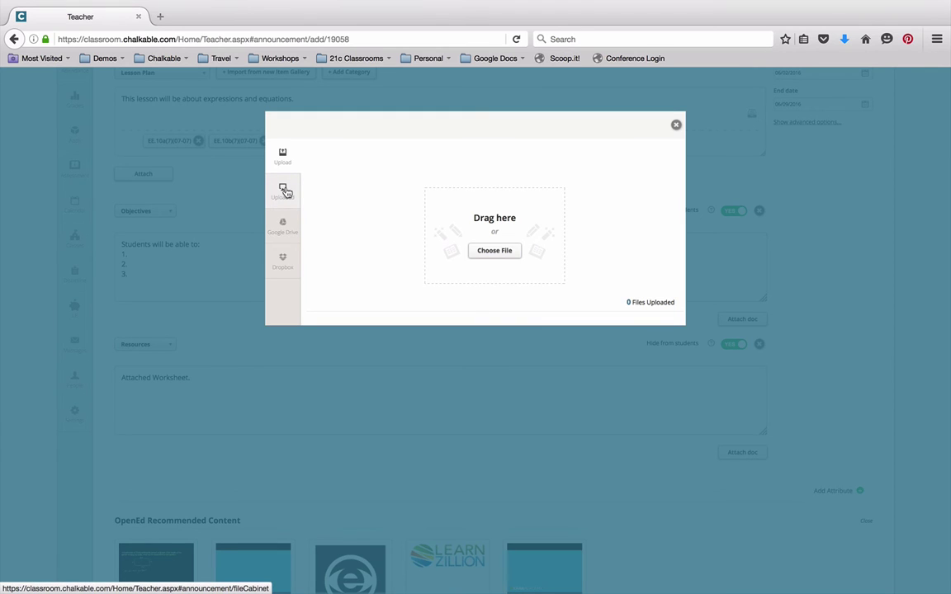
click(283, 191)
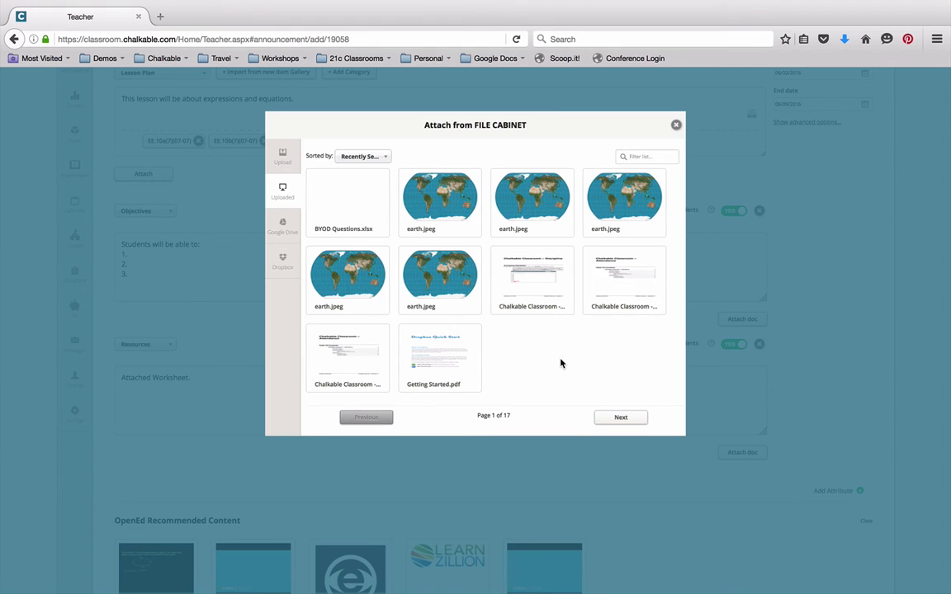
click(384, 156)
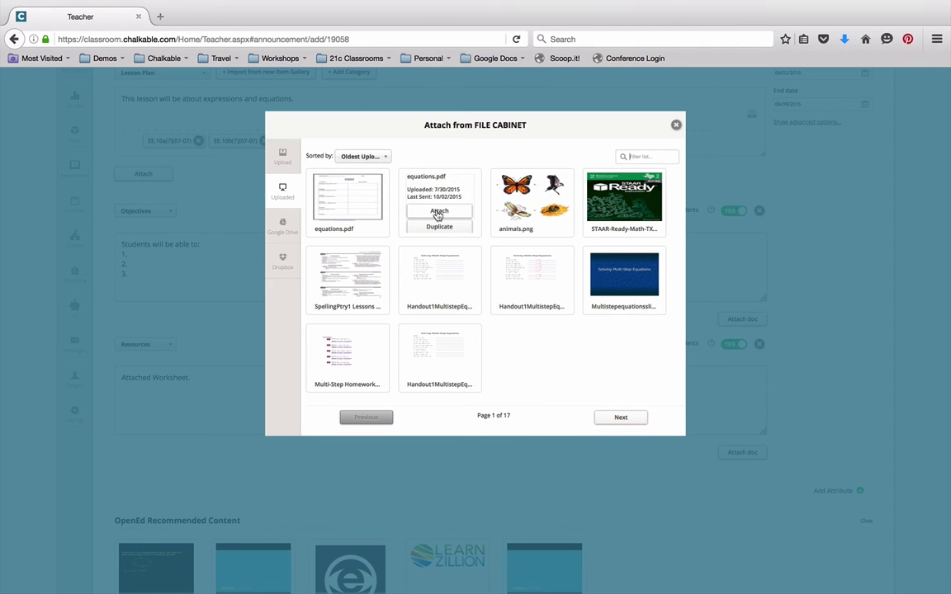
click(439, 212)
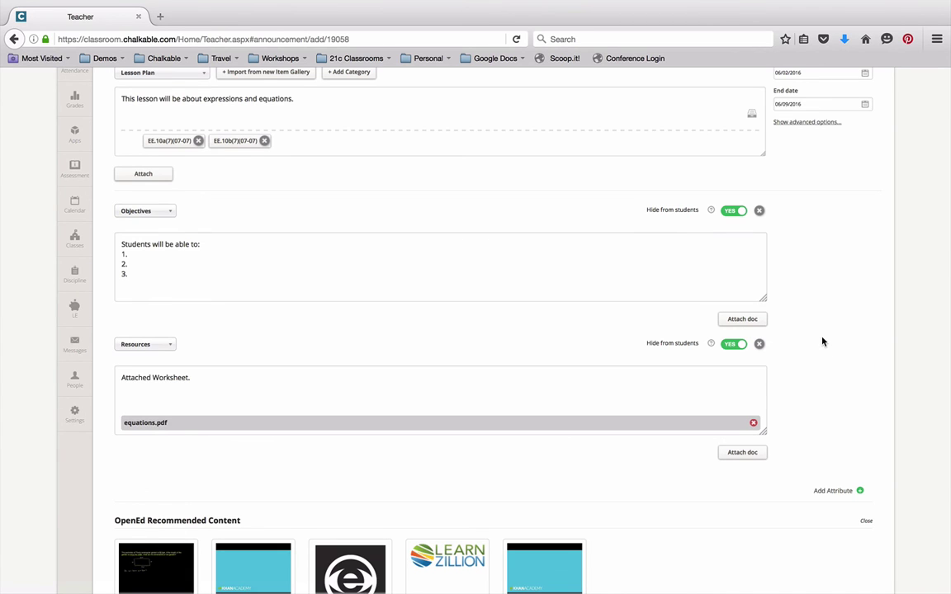
Step: Look over the completed Expressions and Equations lesson plan and submit it
scroll(822, 341, up, 3)
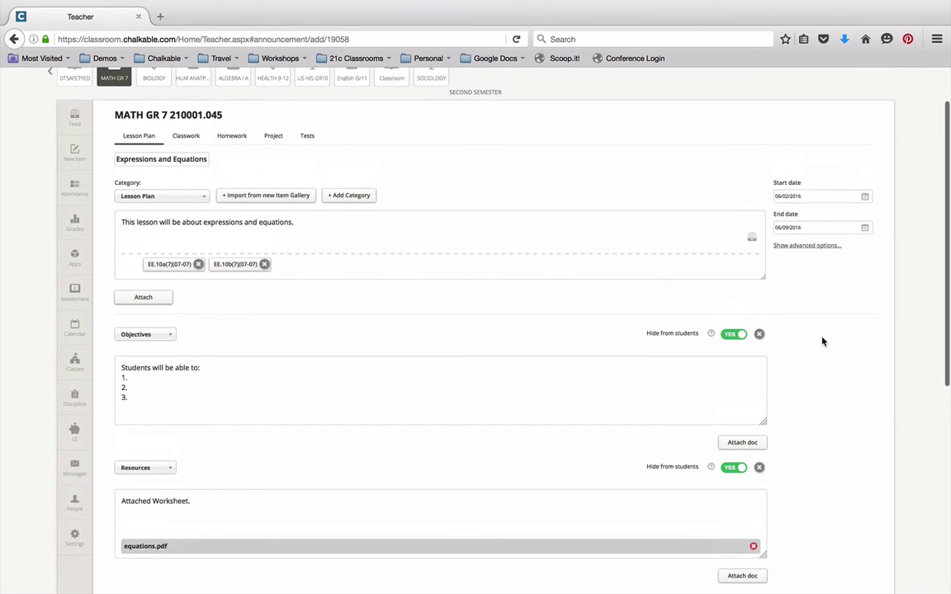
scroll(823, 341, down, 9)
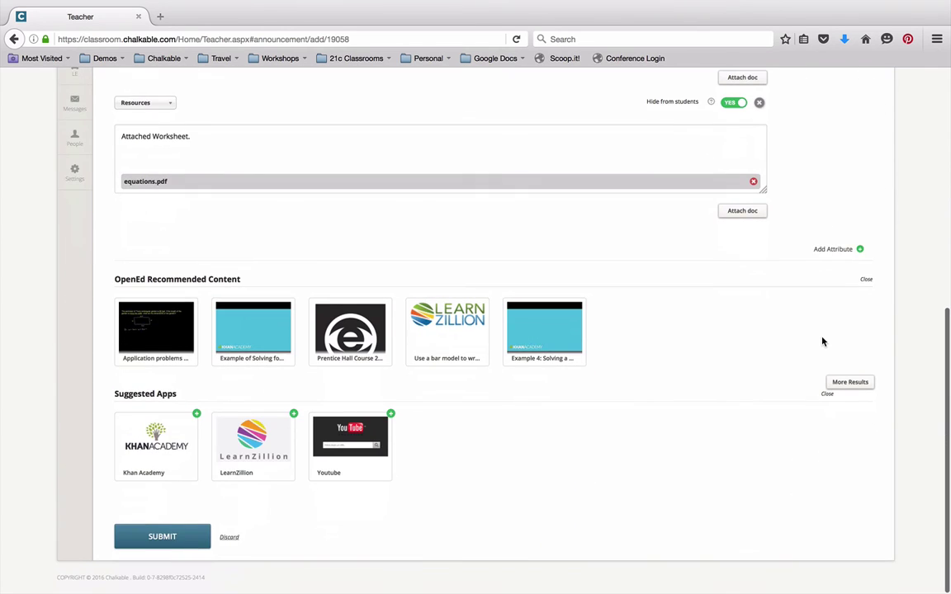
click(163, 537)
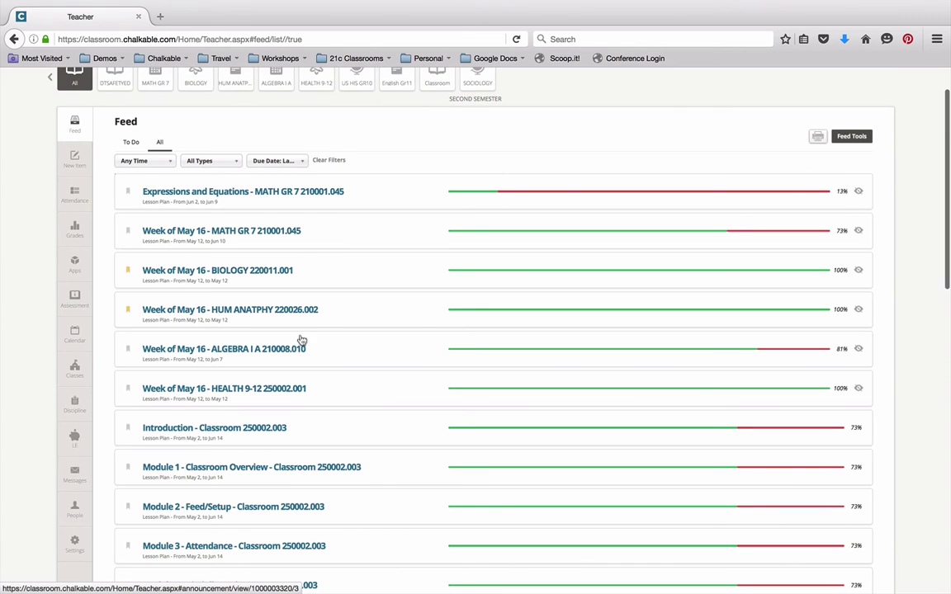
Step: Open the Expressions and Equations lesson plan from the feed, check its details and standards, and return to the feed
click(339, 183)
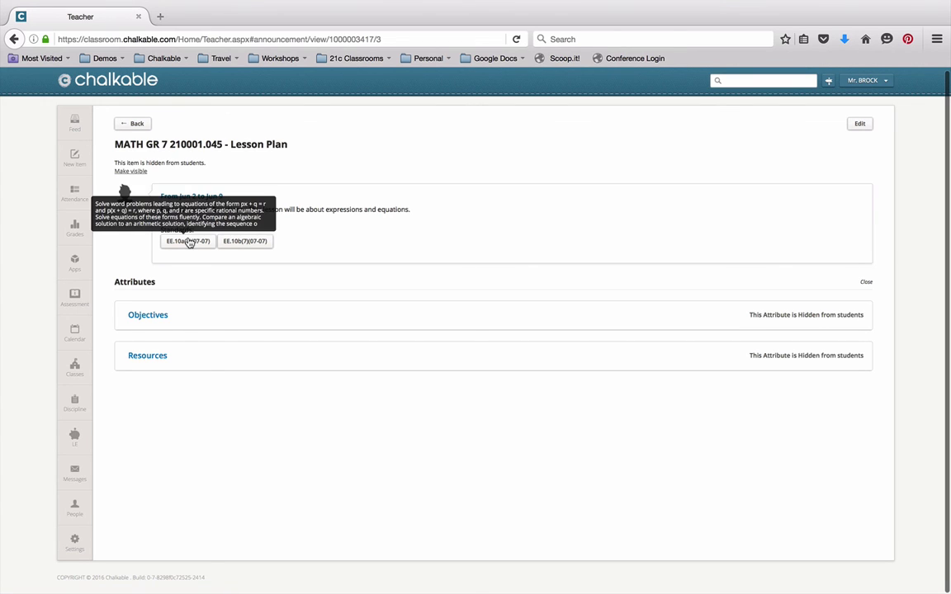
mouse_move(251, 241)
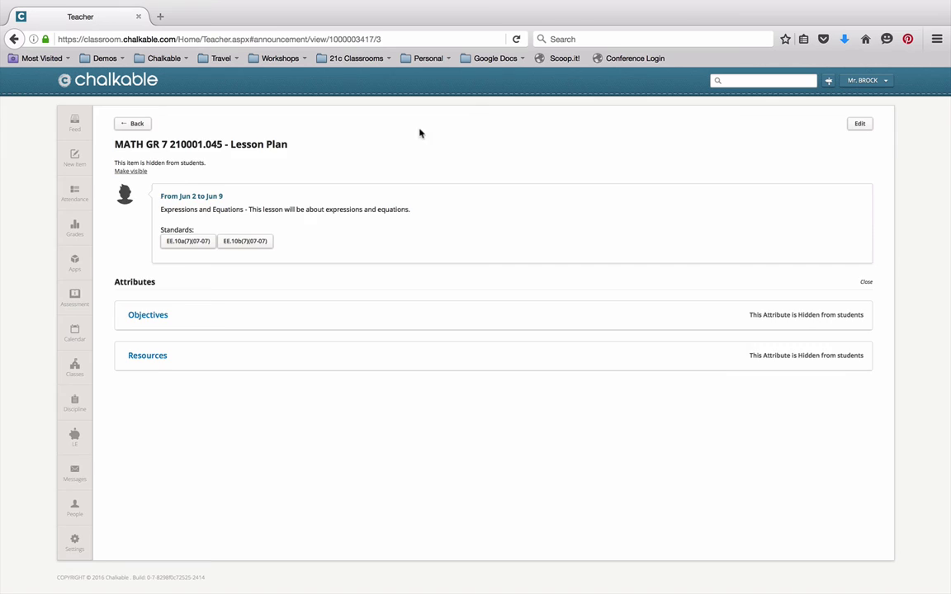
key(super+Left)
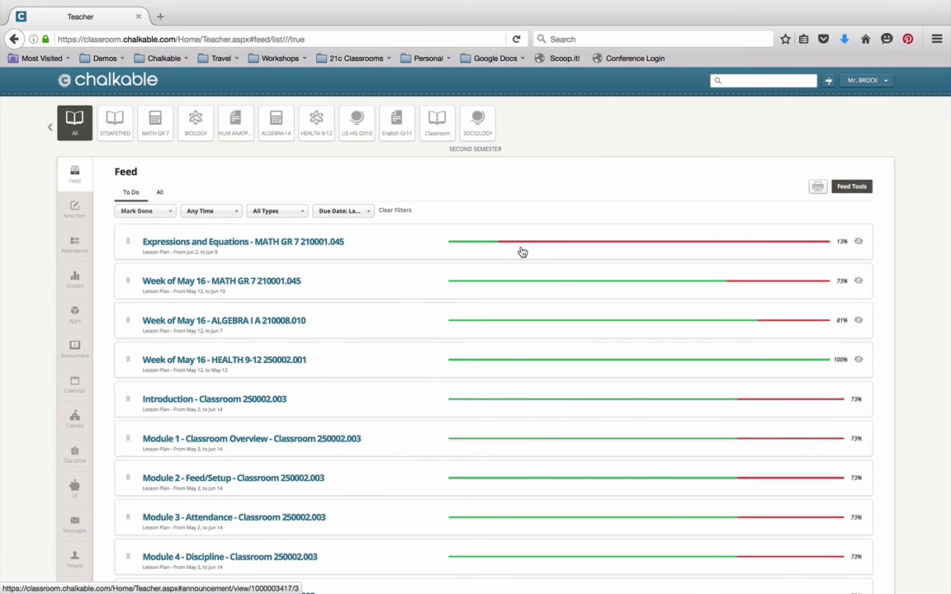